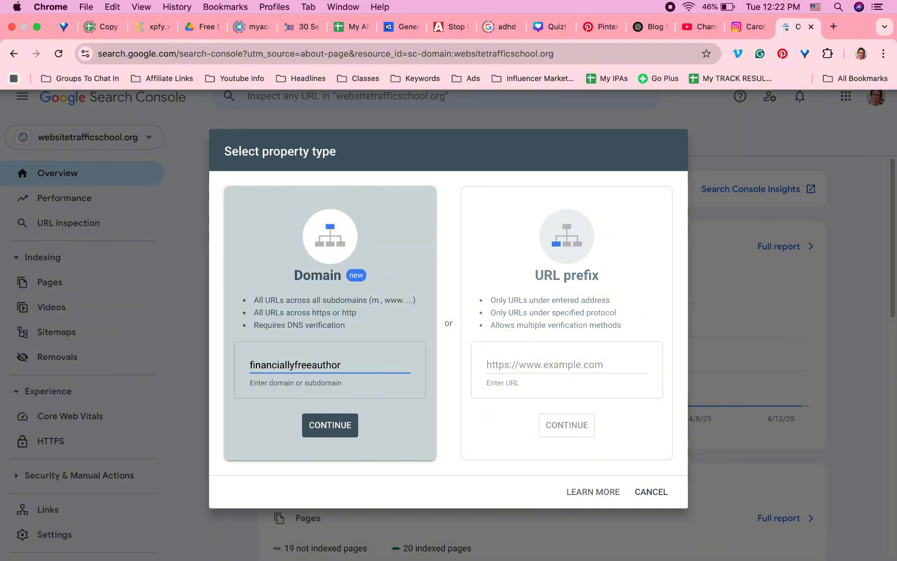
Submit financiallyfreeauthor.com as a new Domain property, and open that domain's DNS settings in Squarespace
key(Return)
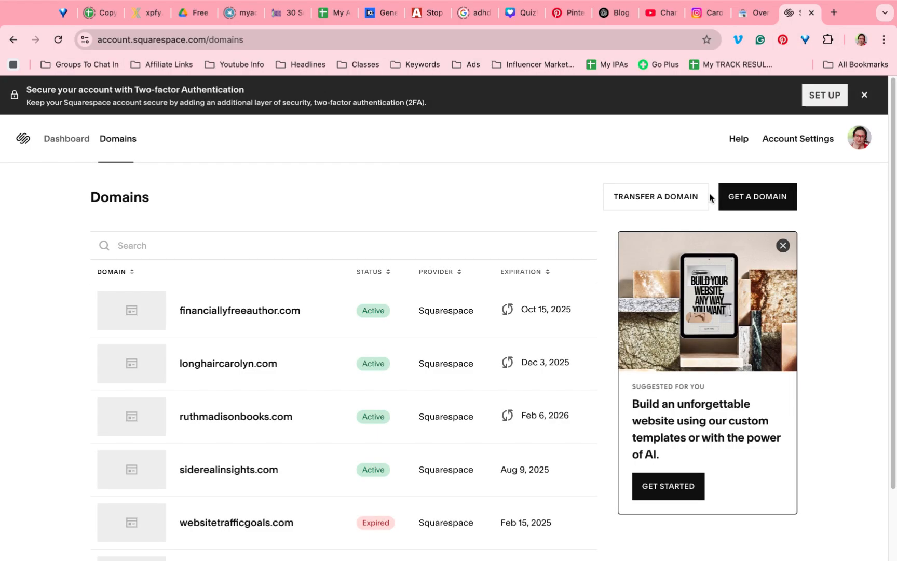
click(236, 309)
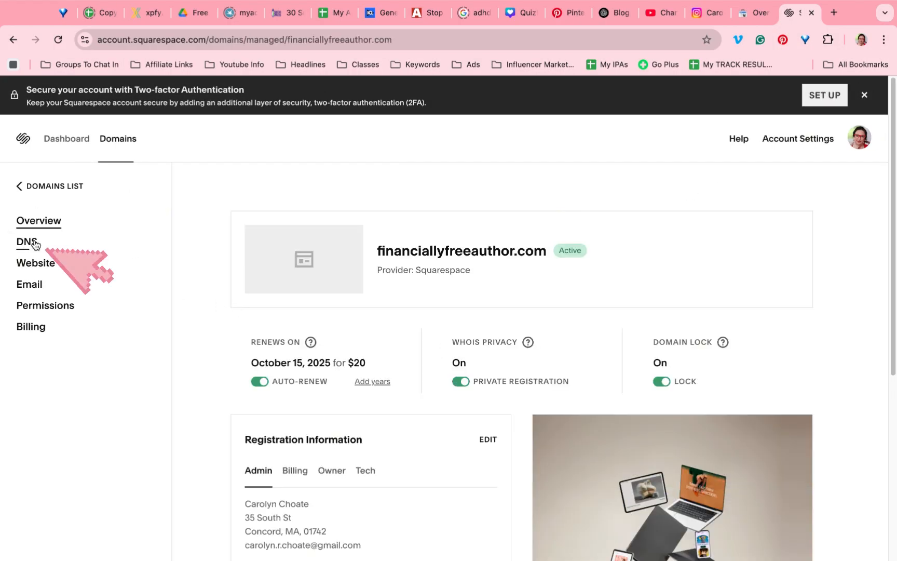
click(34, 243)
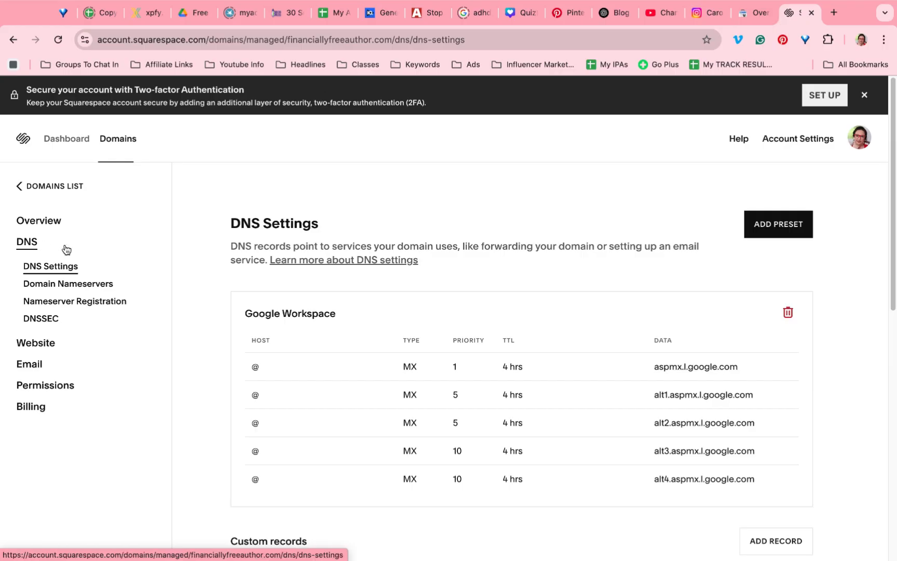
scroll(369, 338, down, 5)
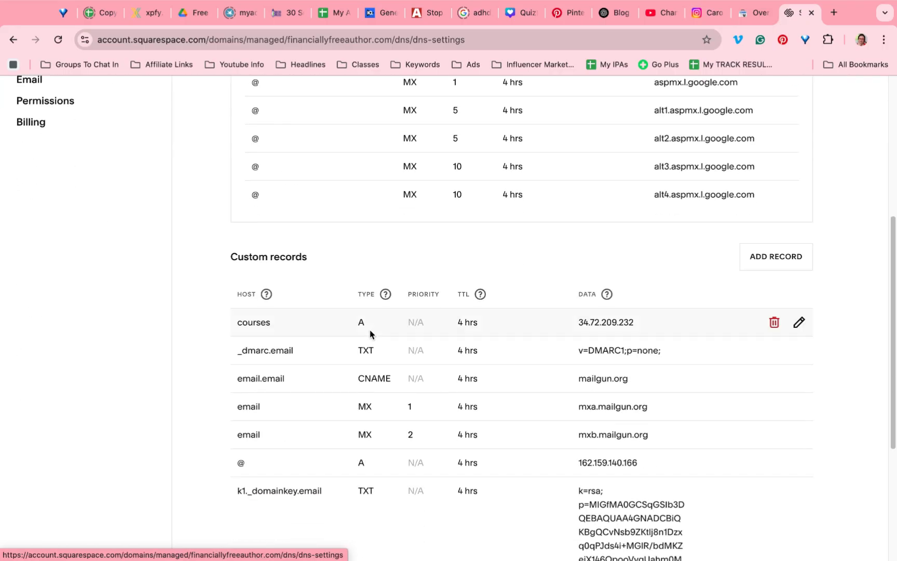
Add a custom TXT record with host @, a TTL of 4 hrs and the Google site verification code as its text
click(769, 260)
click(420, 359)
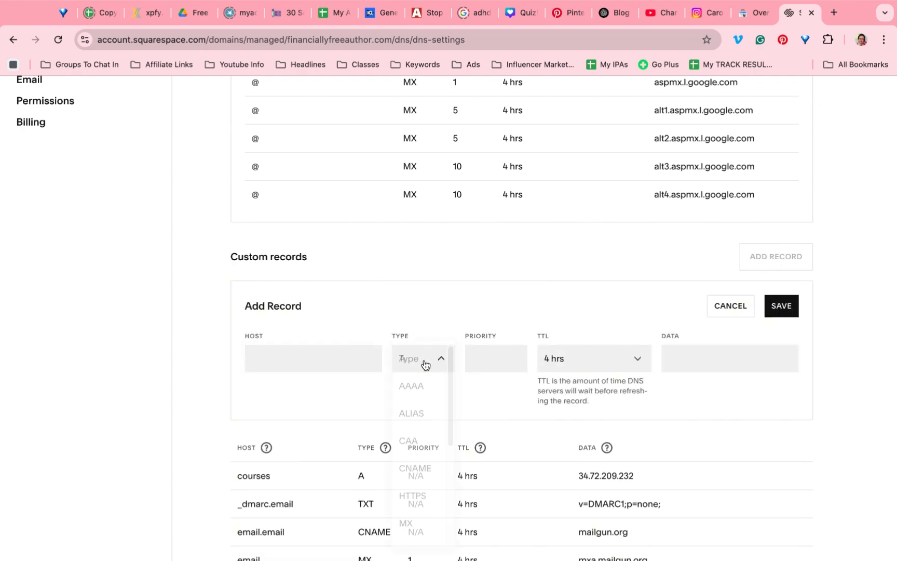
scroll(418, 398, down, 3)
scroll(409, 485, down, 3)
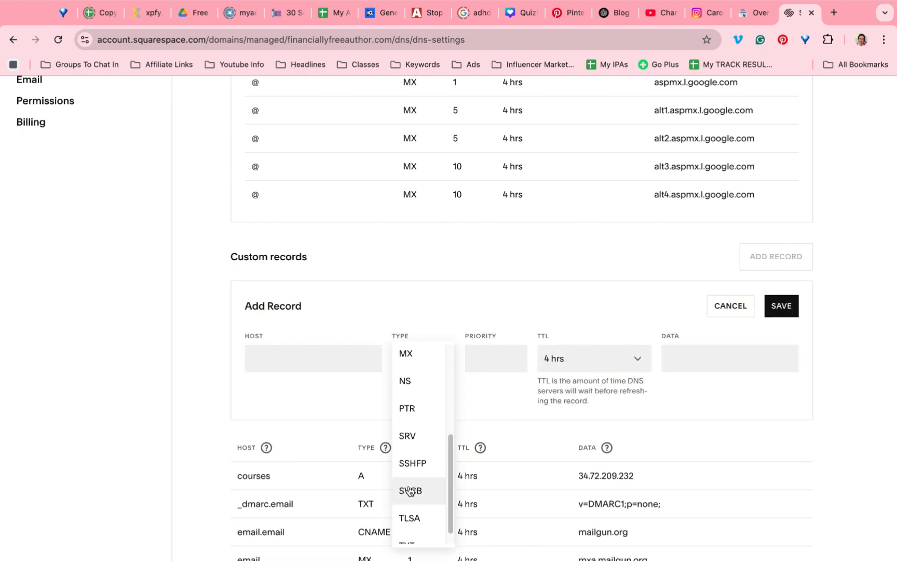
click(411, 534)
click(744, 15)
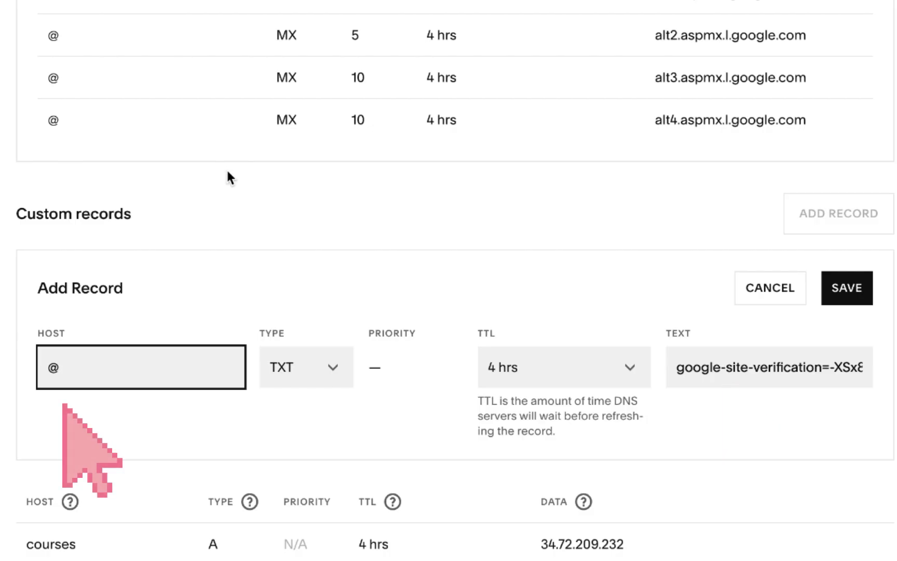
click(291, 310)
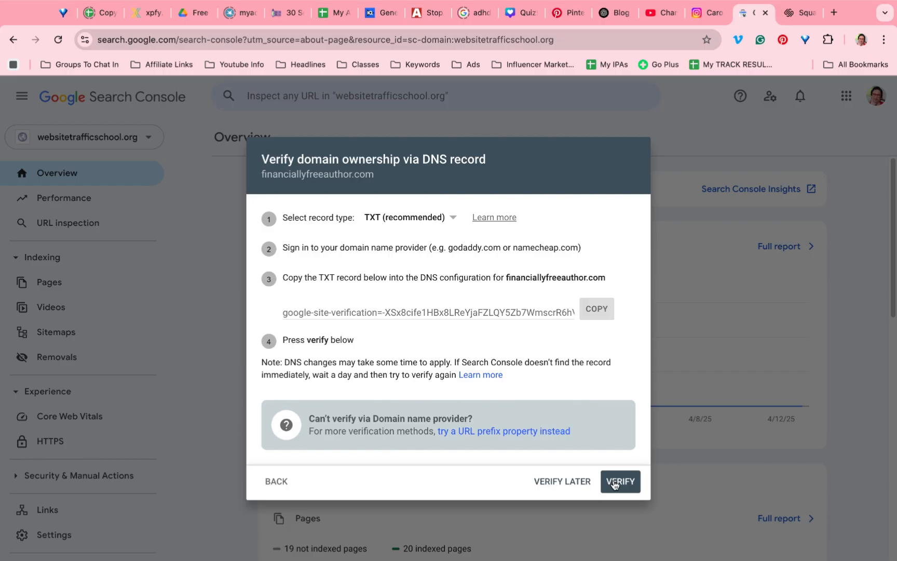
Verify ownership of financiallyfreeauthor.com in Google Search Console and open the new property's Sitemaps page
click(613, 481)
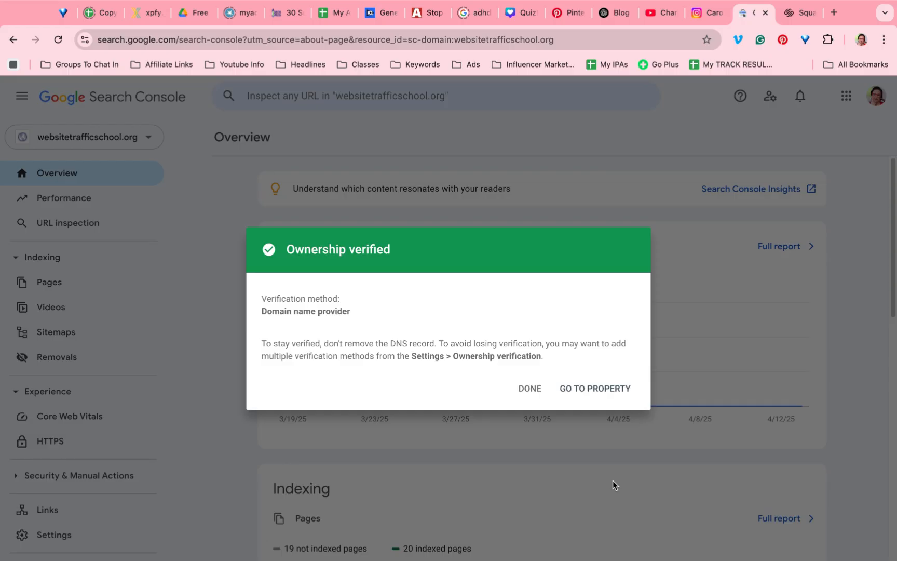
click(588, 389)
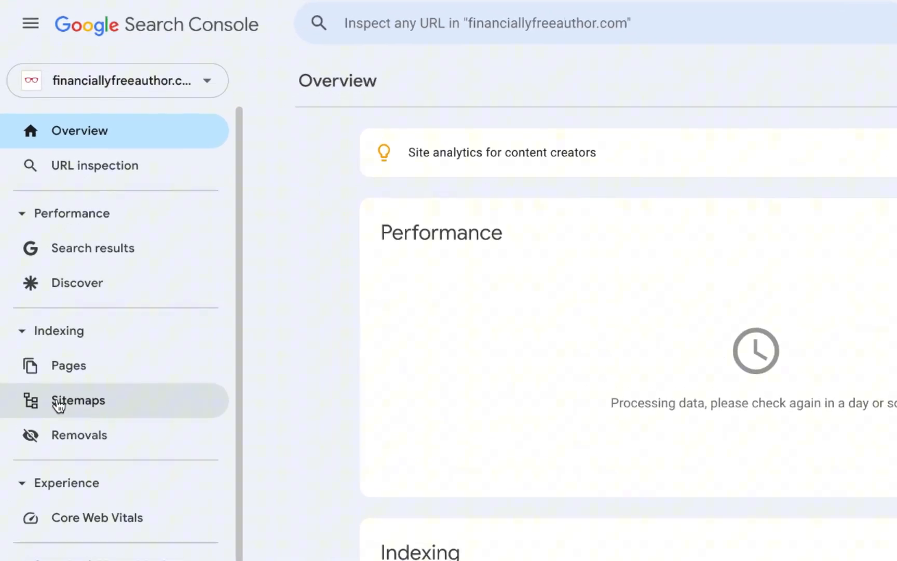
click(59, 406)
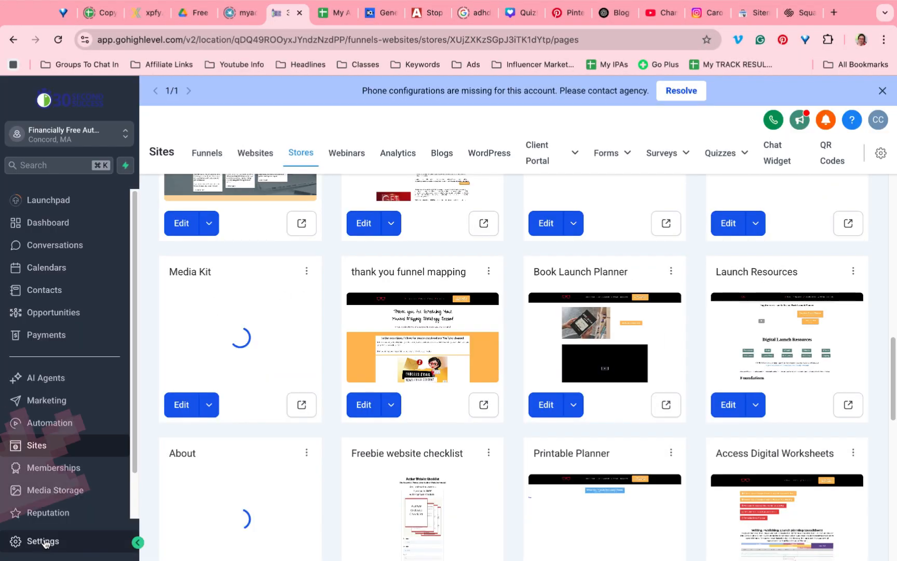
Switch to HighLevel and open the domain management page for financiallyfreeauthor.com from the account's domain settings
click(44, 542)
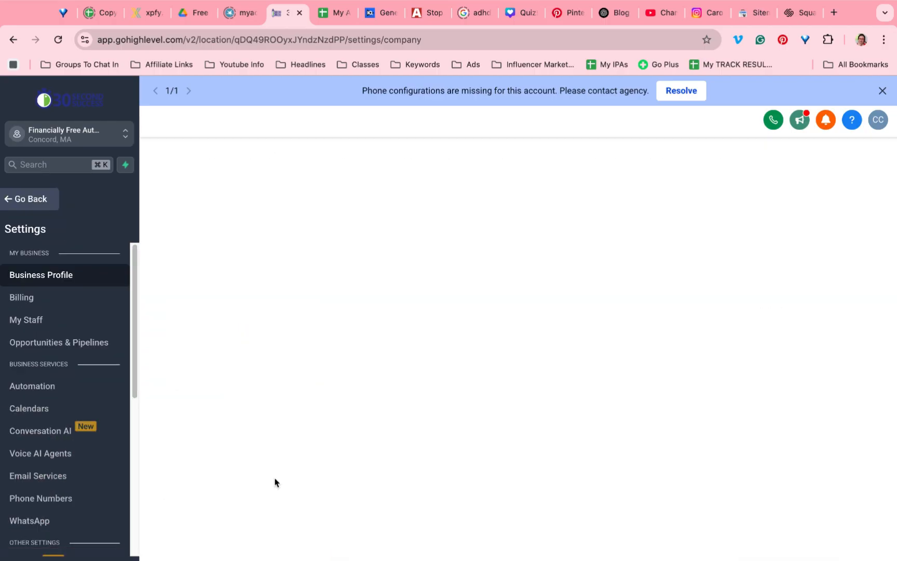
scroll(56, 431, down, 10)
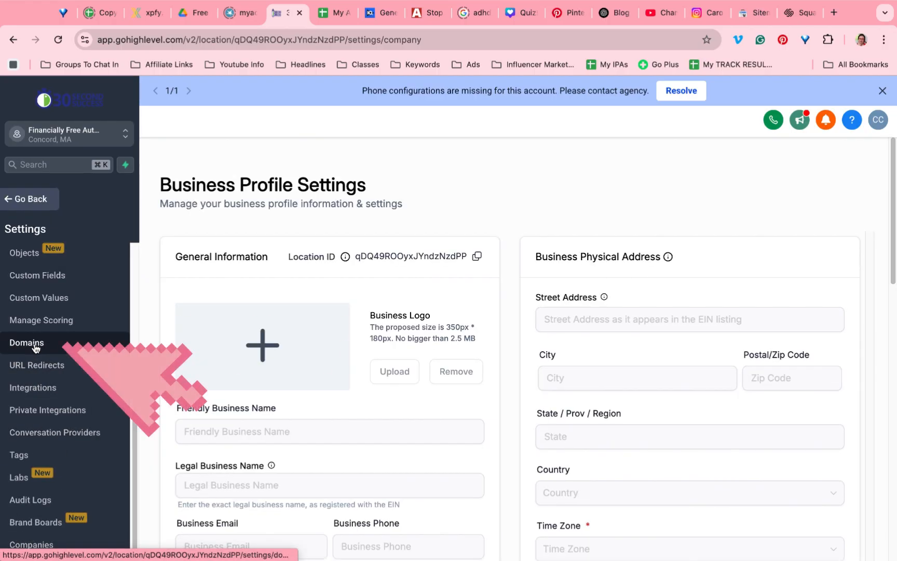
click(35, 344)
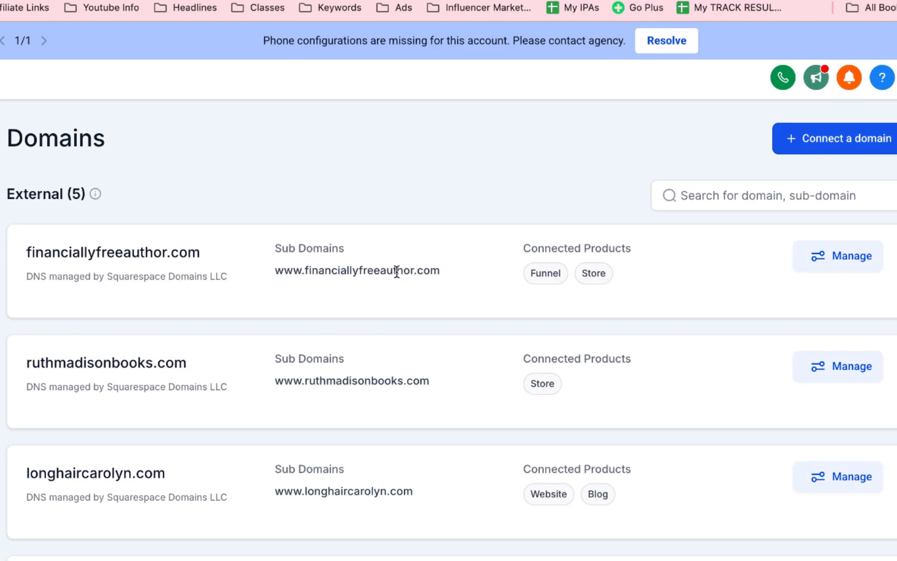
click(852, 257)
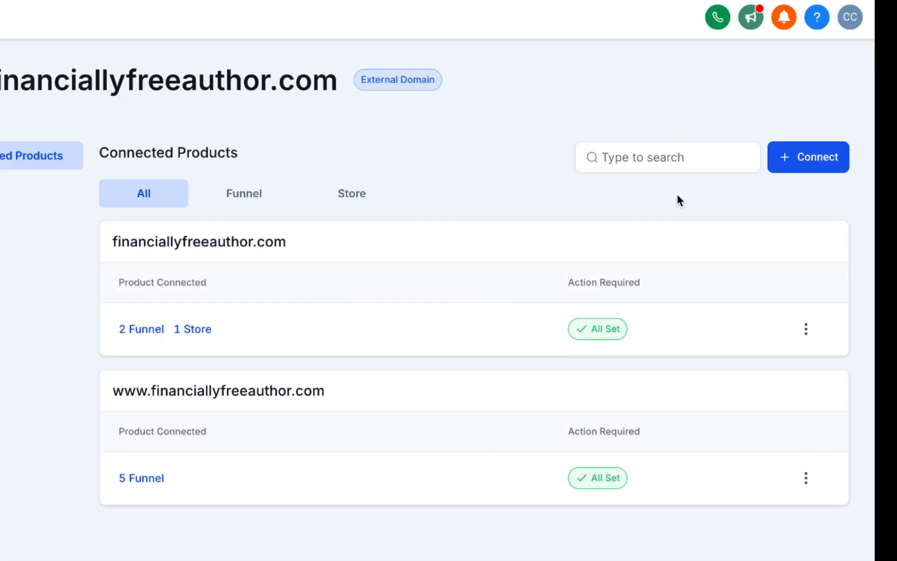
Generate and save an XML sitemap for financiallyfreeauthor.com from the selected Financially Free Author funnel pages, without custom entries
click(809, 332)
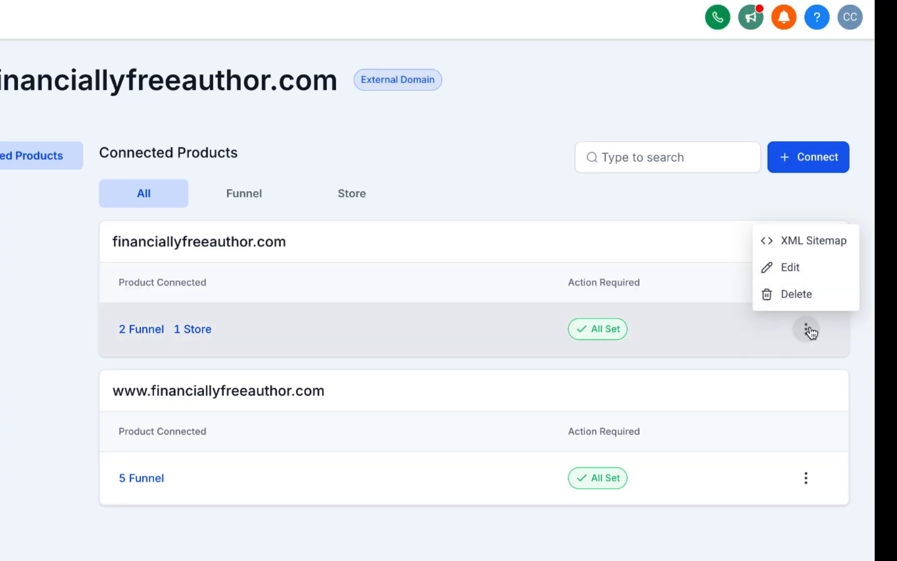
click(783, 240)
click(193, 267)
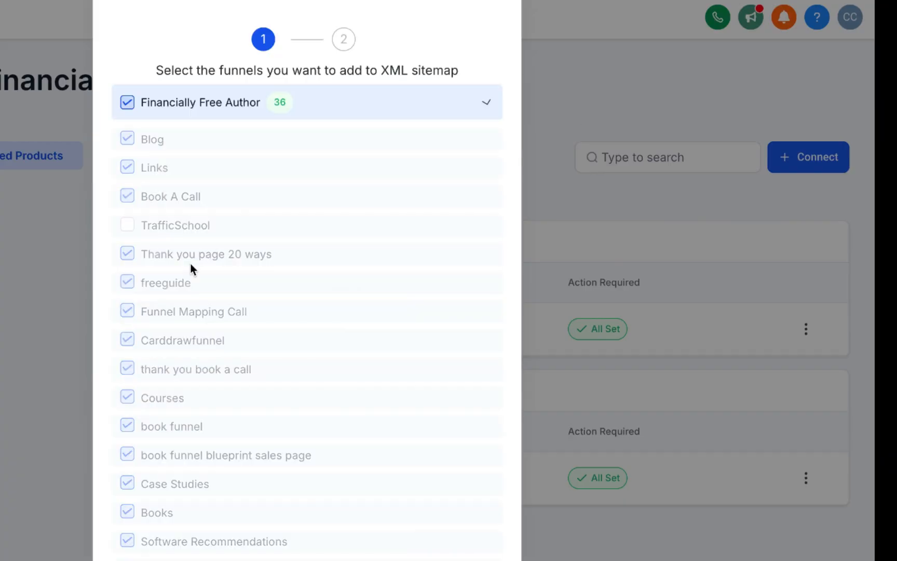
scroll(195, 265, down, 10)
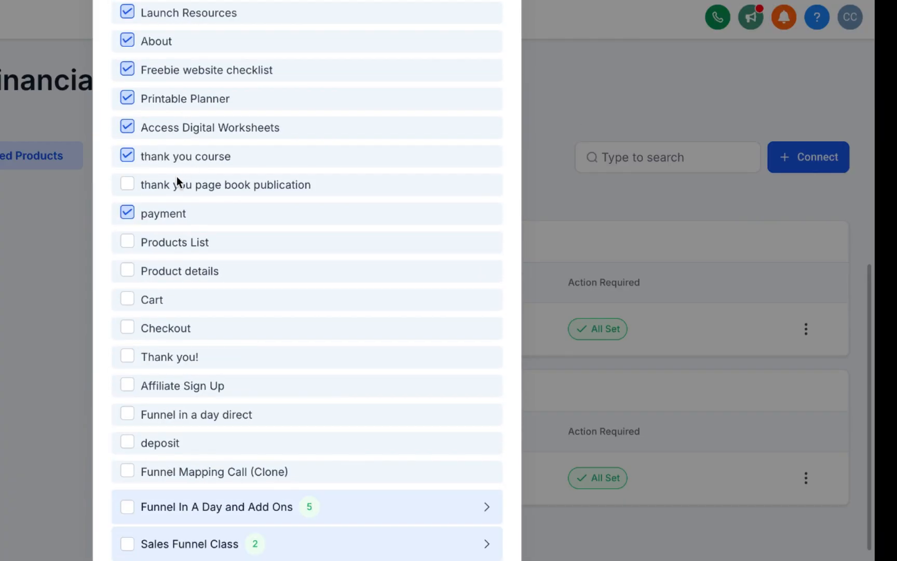
scroll(173, 182, down, 2)
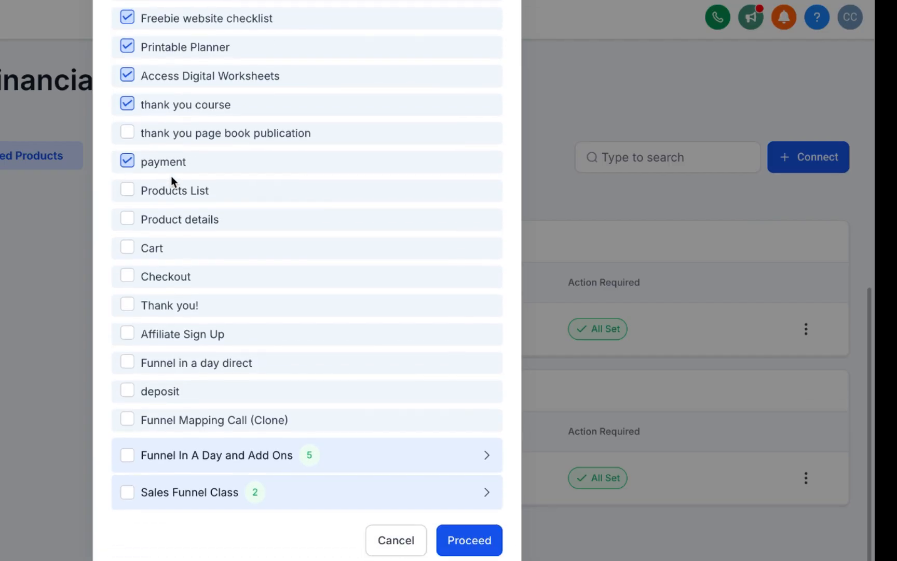
click(470, 543)
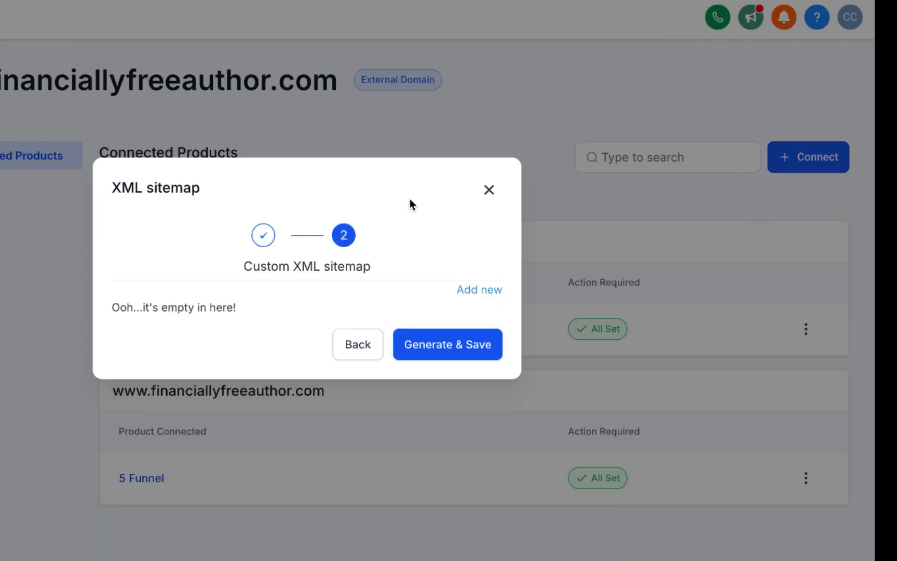
click(459, 347)
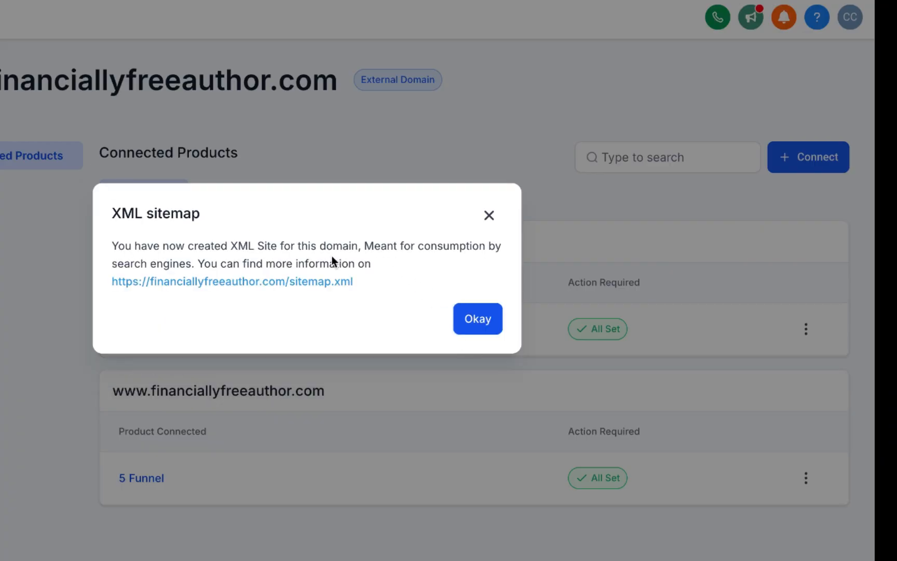
drag(155, 296, 104, 286)
key(ctrl+c)
right_click(149, 286)
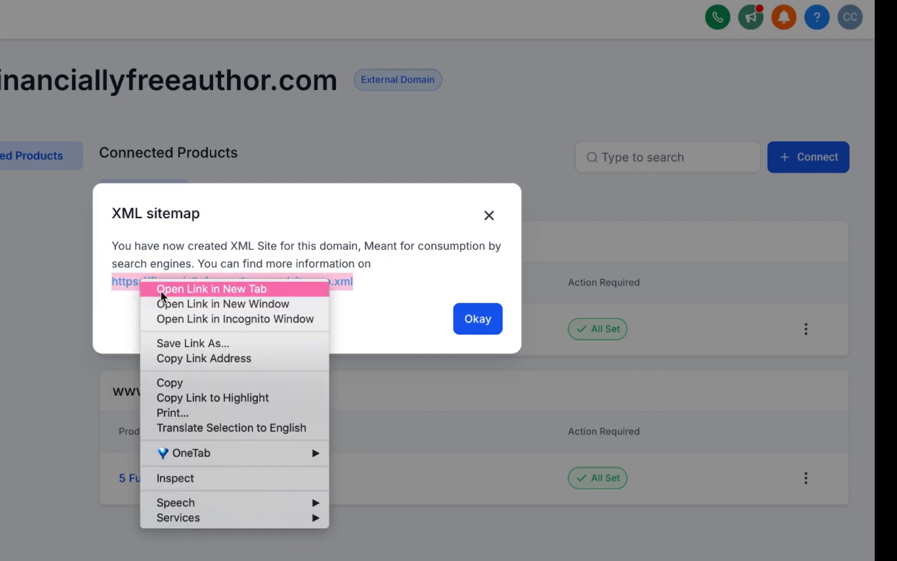
click(174, 383)
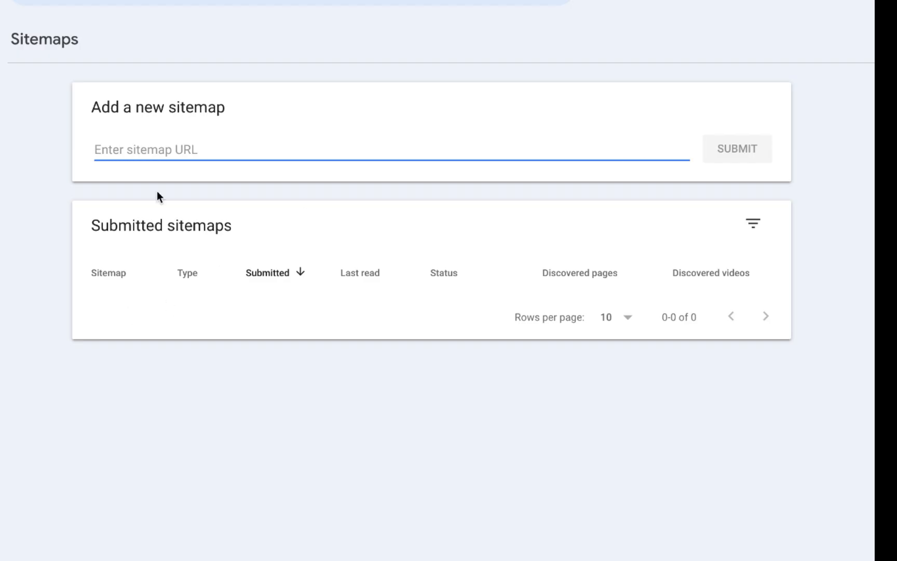
right_click(164, 148)
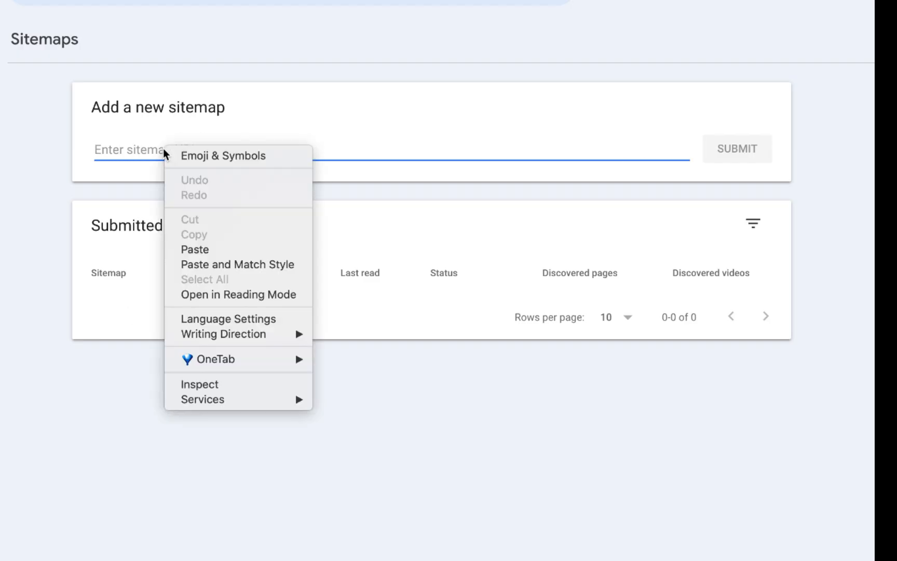
click(204, 253)
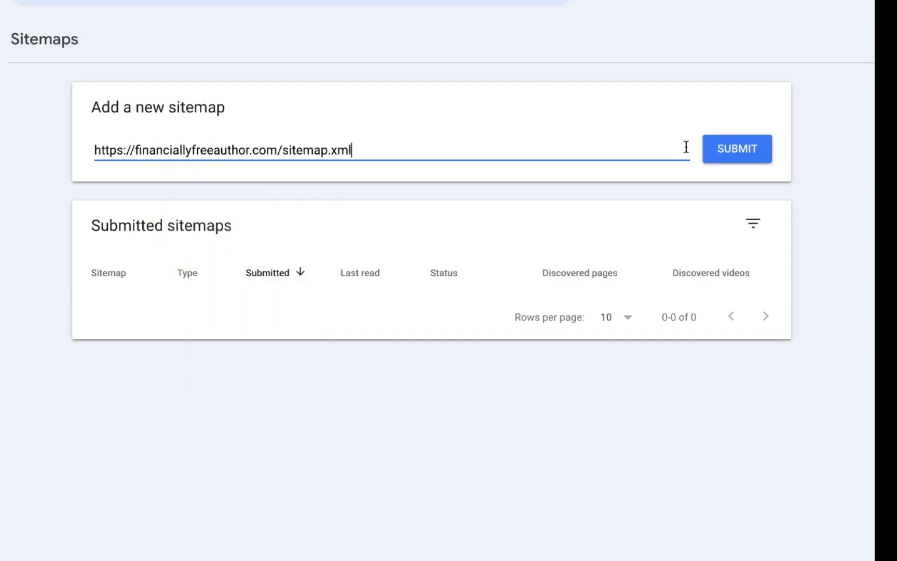
click(735, 153)
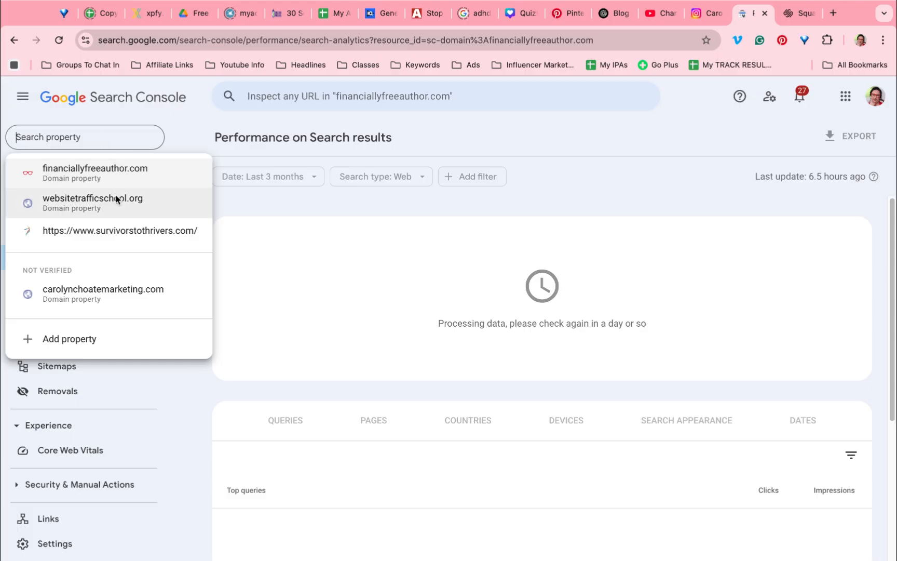
Switch to the websitetrafficschool.org property to view its search performance
click(116, 200)
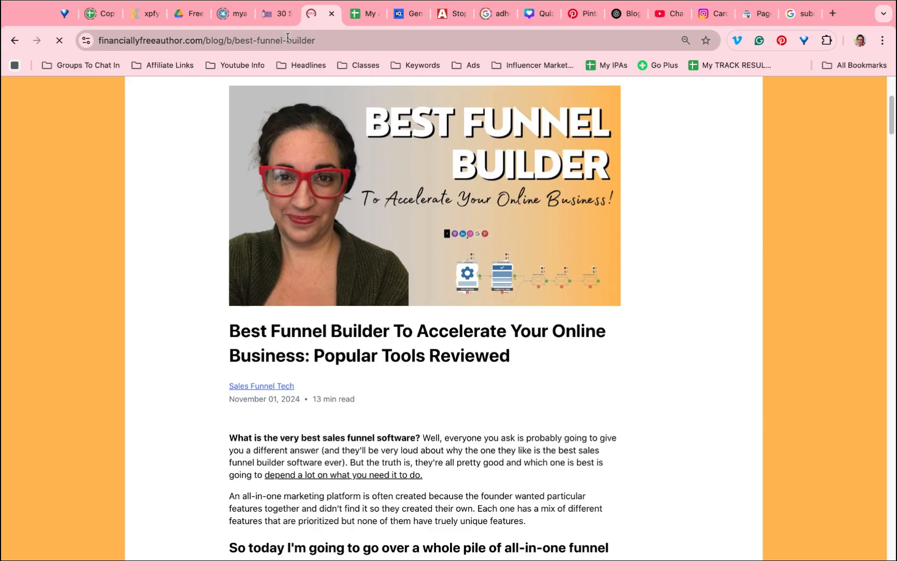
Copy the best-funnel-builder blog post's URL and run a URL inspection on it in the financiallyfreeauthor.com Search Console property
click(288, 38)
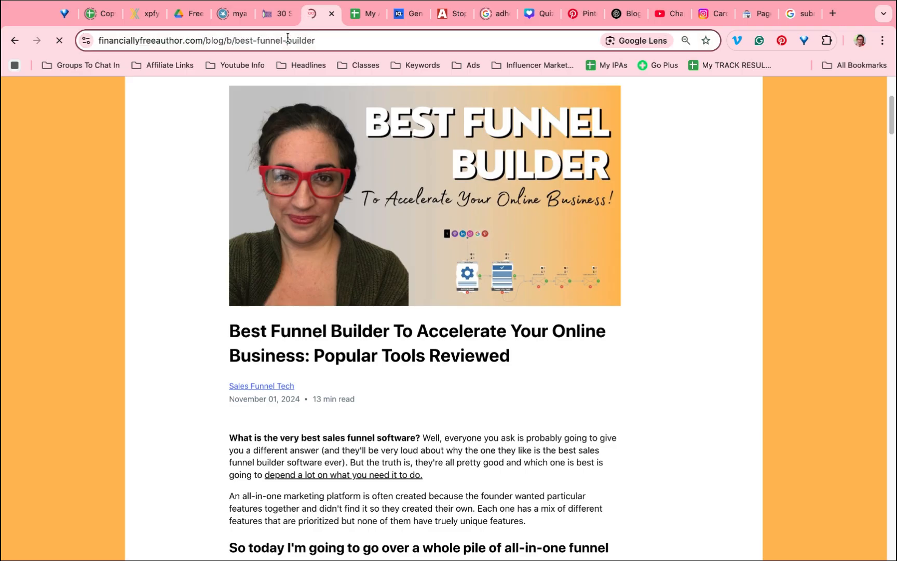
right_click(288, 39)
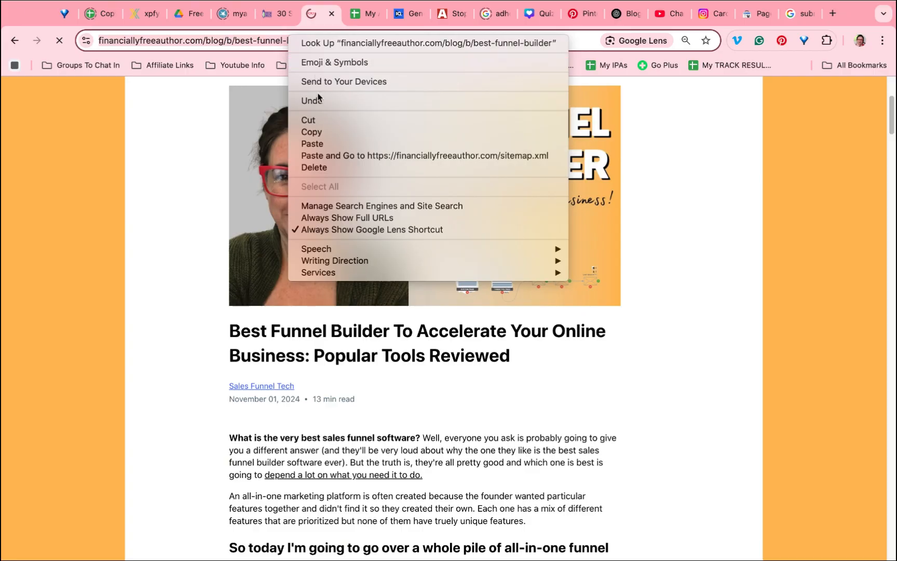
click(314, 133)
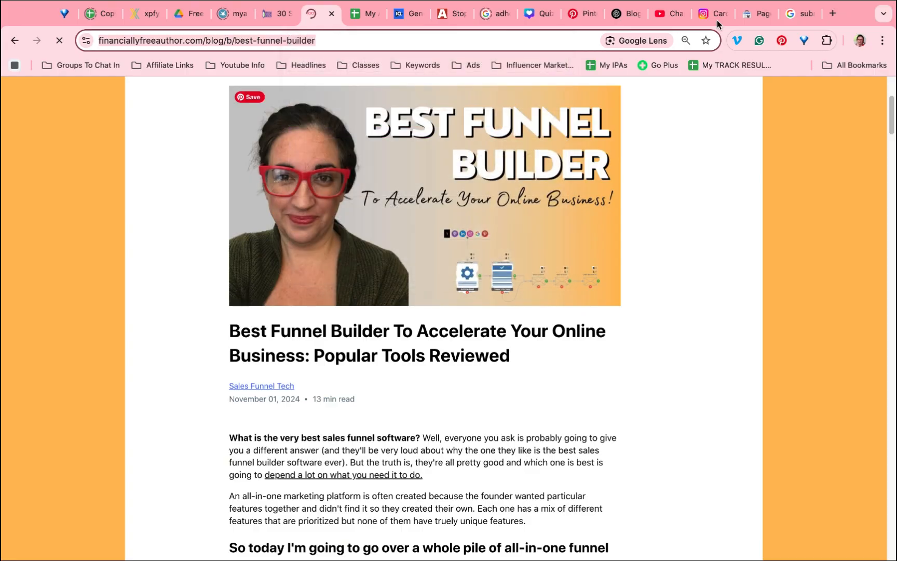
click(794, 14)
right_click(263, 93)
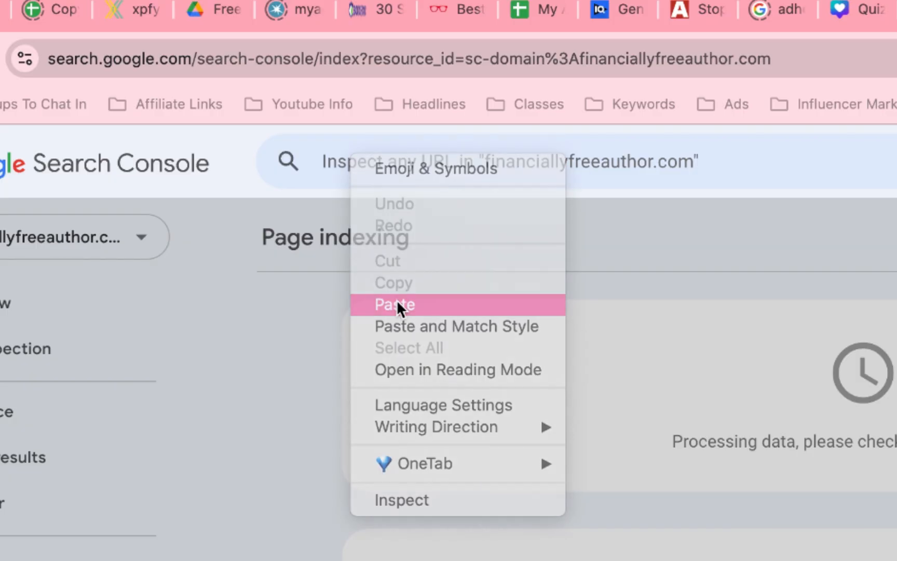
click(397, 304)
key(Return)
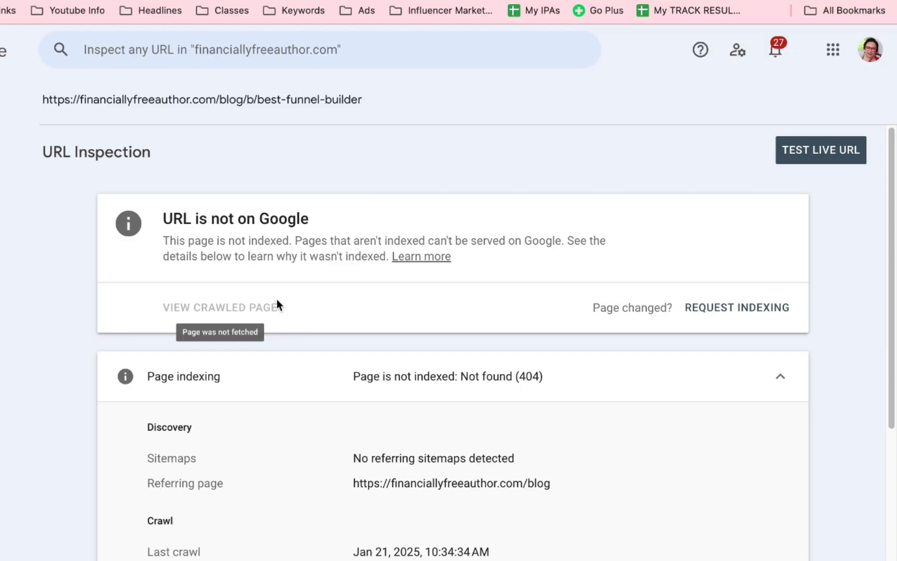
Request indexing for the inspected best-funnel-builder blog post and dismiss the confirmation
scroll(277, 303, down, 3)
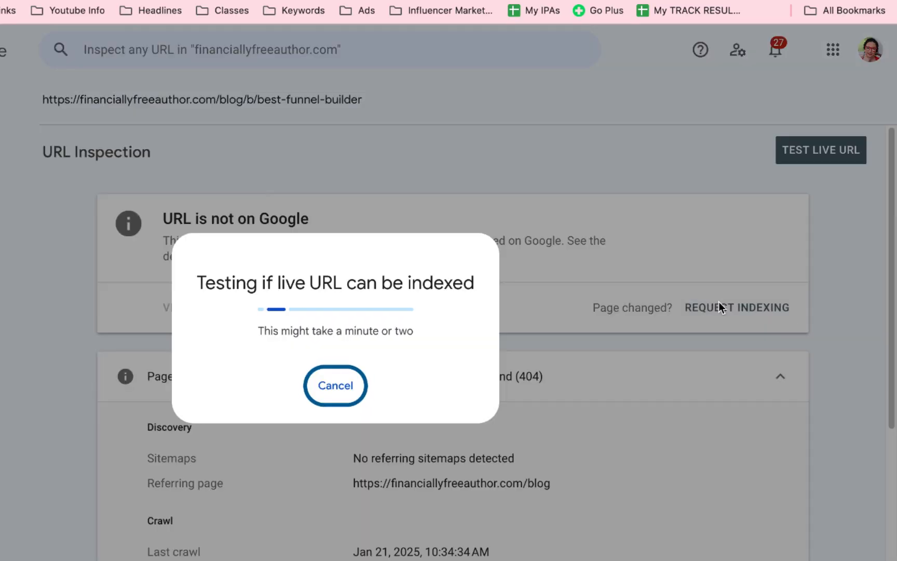
click(729, 203)
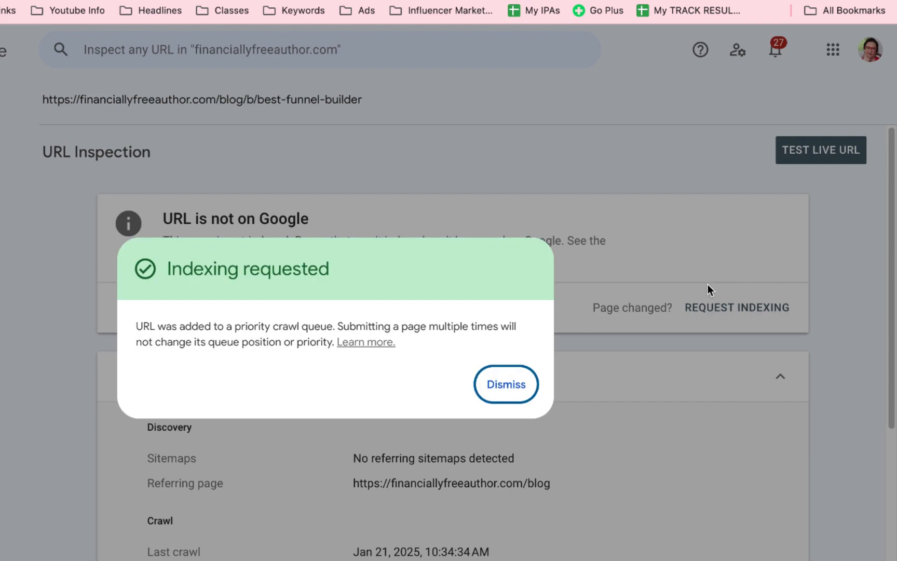
click(511, 383)
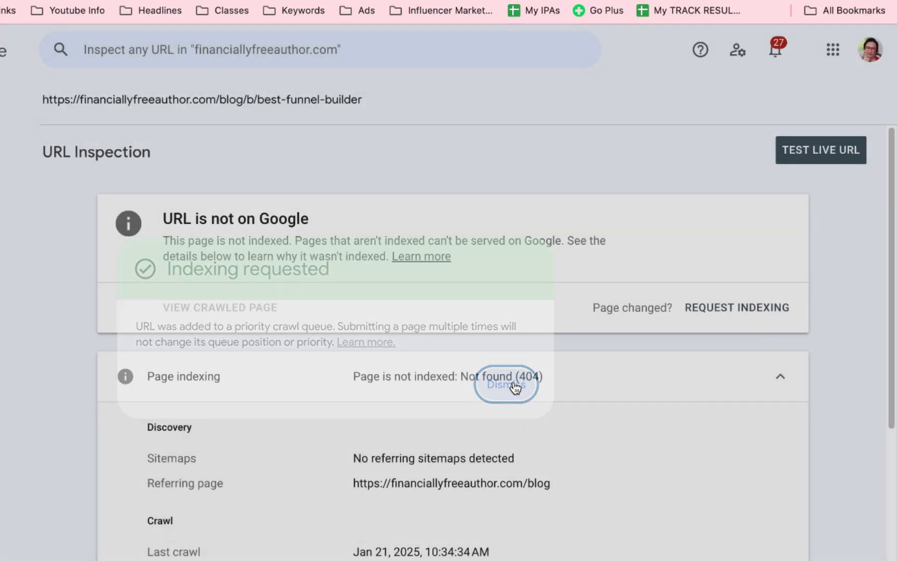